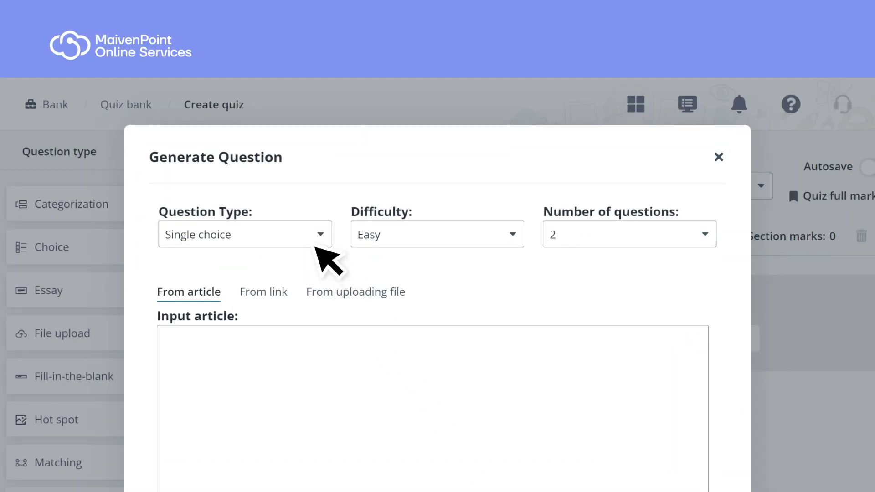
Step: Open the number-of-questions choices in the Generate Question form
{"action": "left_click", "coordinate": [693, 242]}
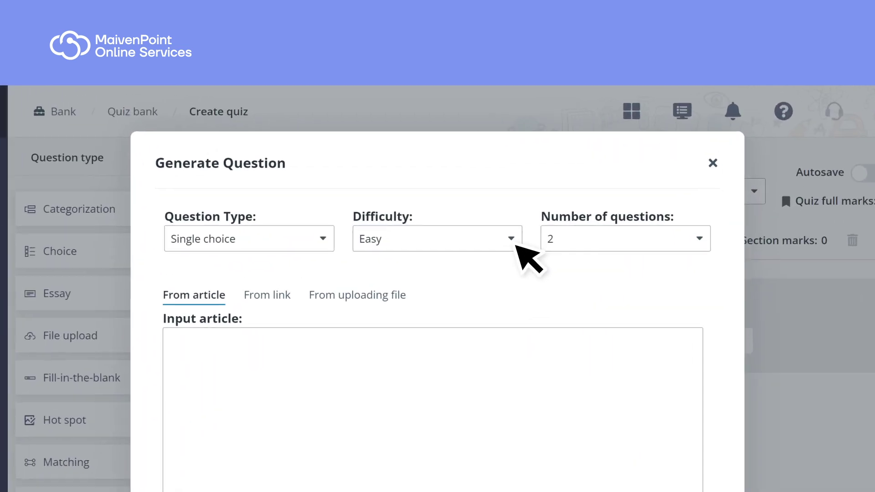
Step: Expand the Difficulty dropdown to show the Easy and Difficult options
{"action": "left_click", "coordinate": [481, 175]}
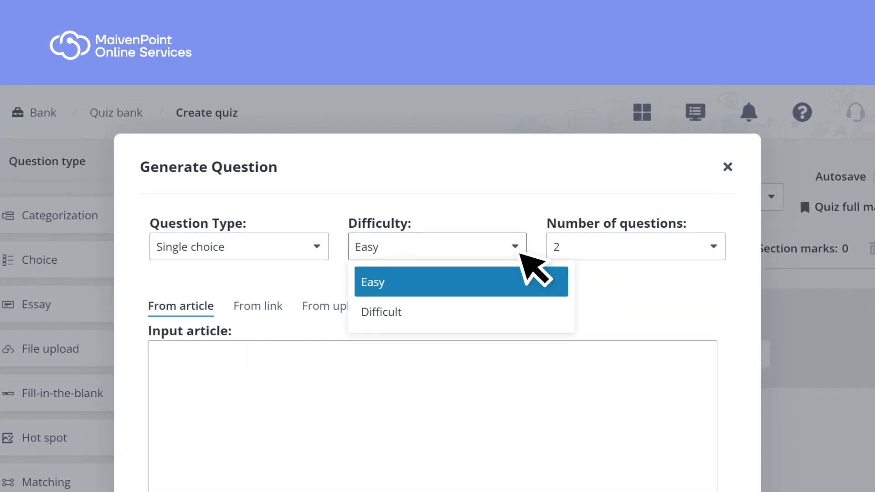